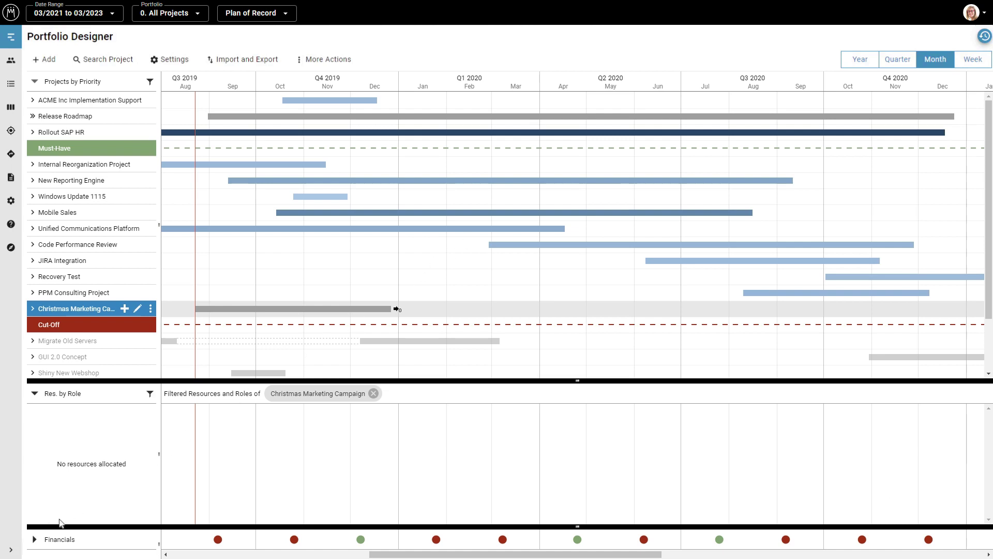
- Switch from the portfolio timeline to the Resource Pool list via the expanded sidebar
left_click(12, 552)
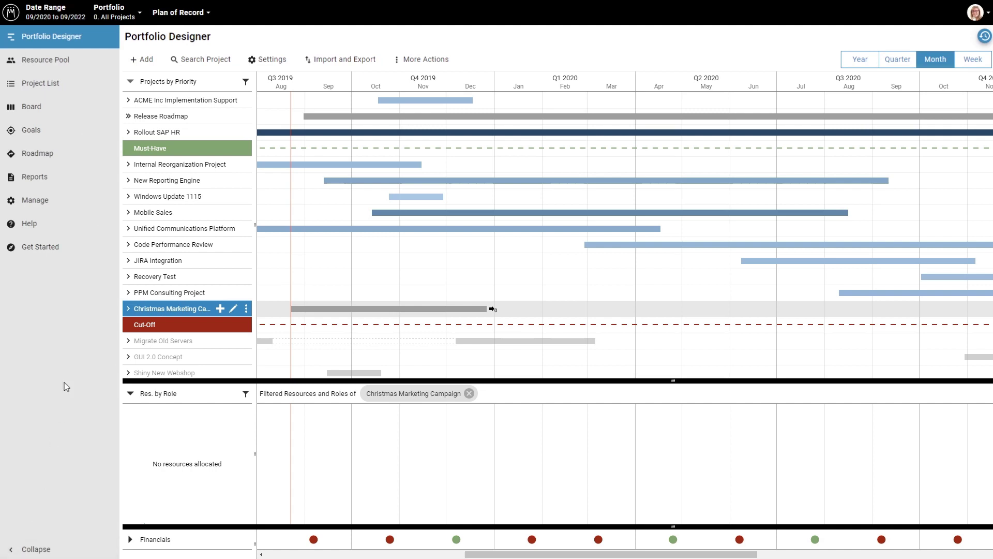
left_click(96, 65)
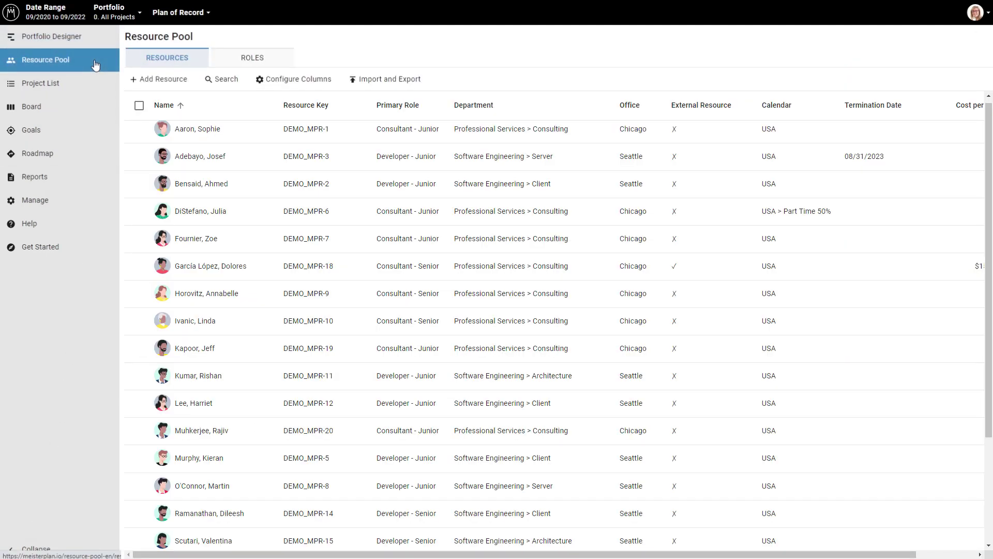
left_click(155, 79)
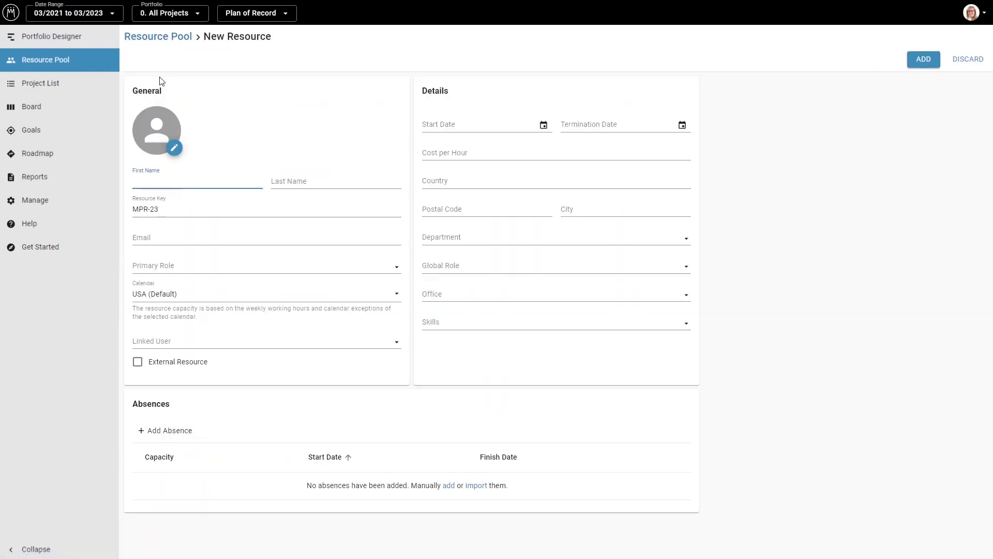
type("Kim")
key("Tab")
type("Sanders")
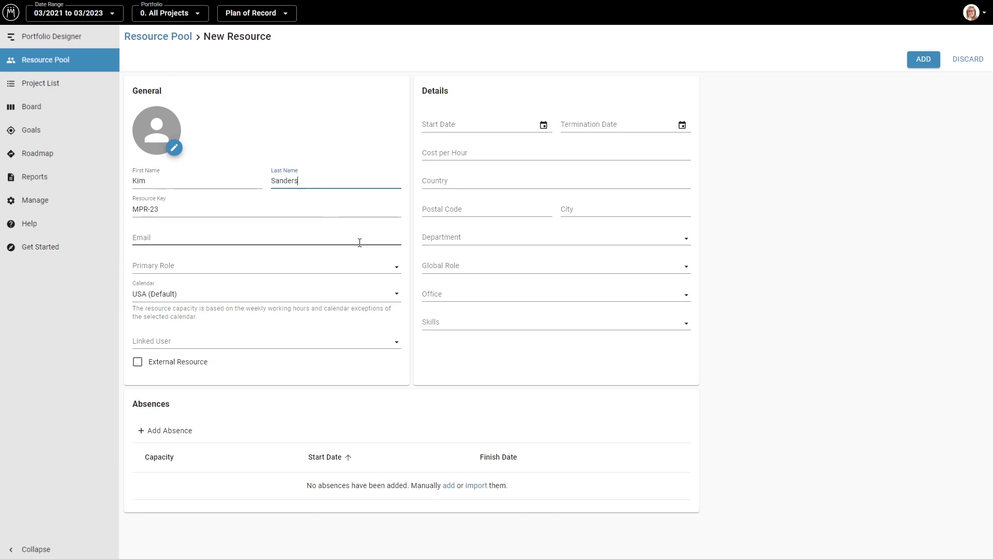
left_click(397, 269)
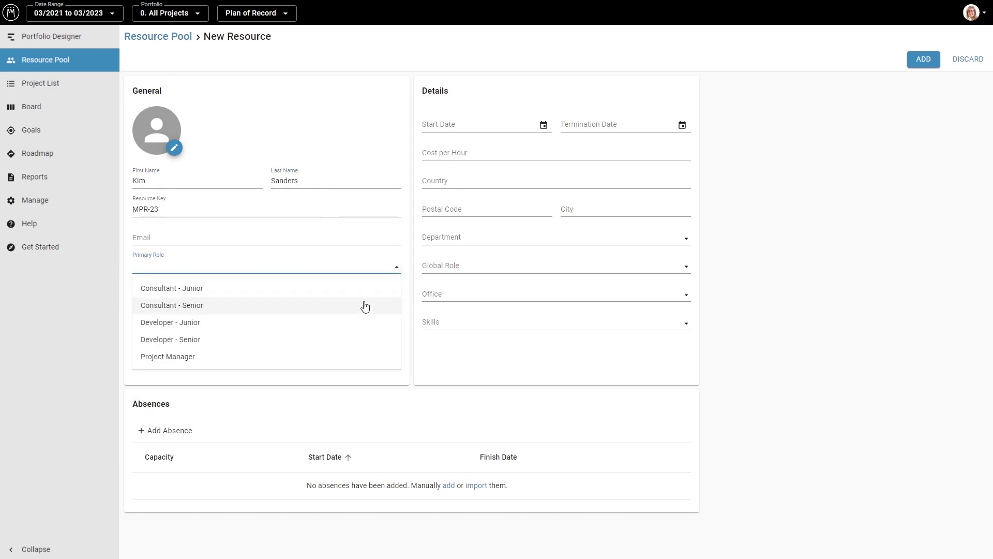
left_click(349, 359)
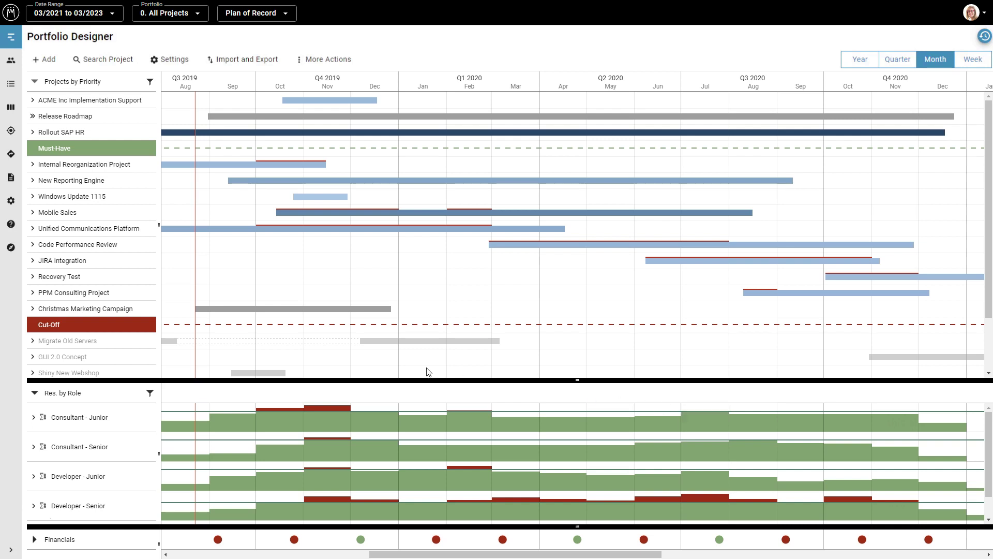
mouse_move(85, 308)
left_click(124, 309)
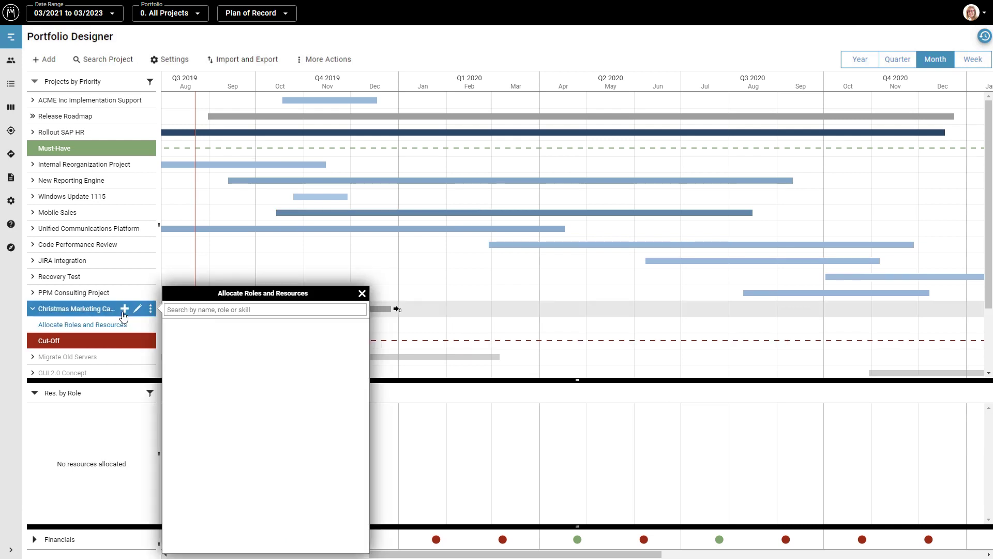
left_click(299, 311)
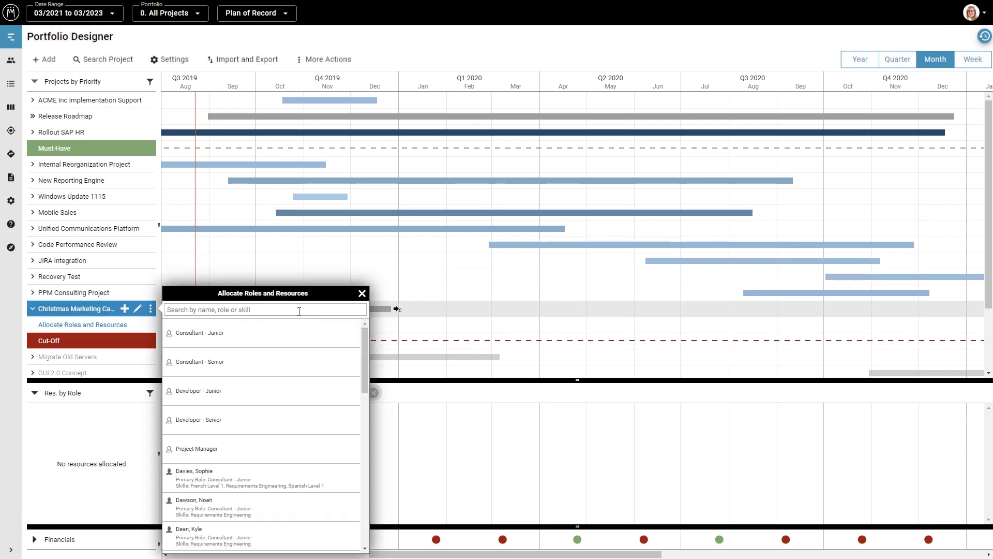
type("sanders")
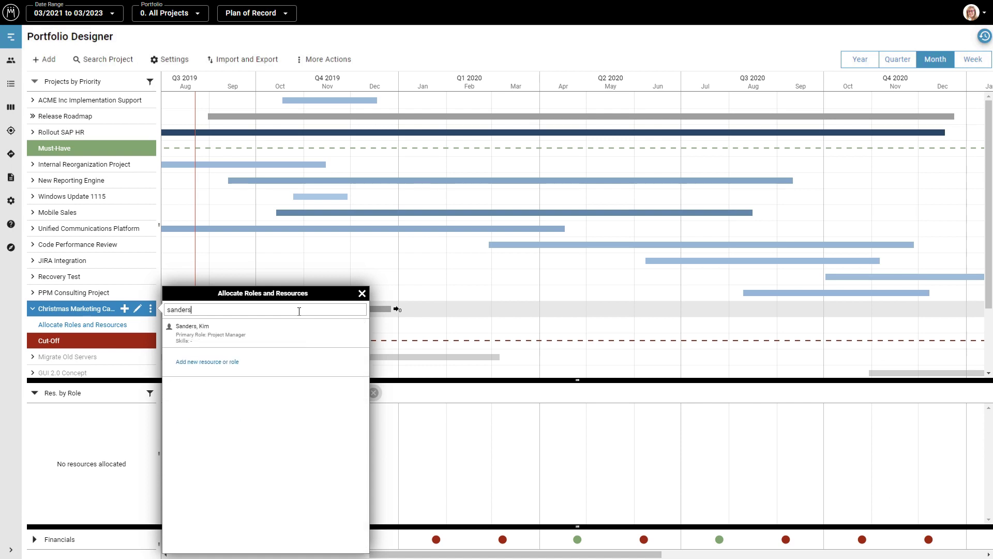
left_click(339, 332)
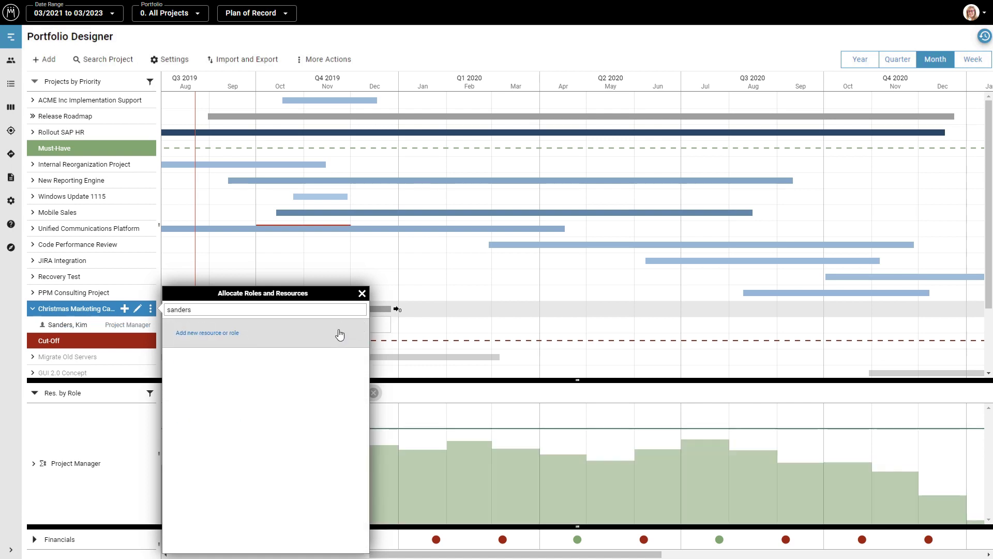
left_click(363, 295)
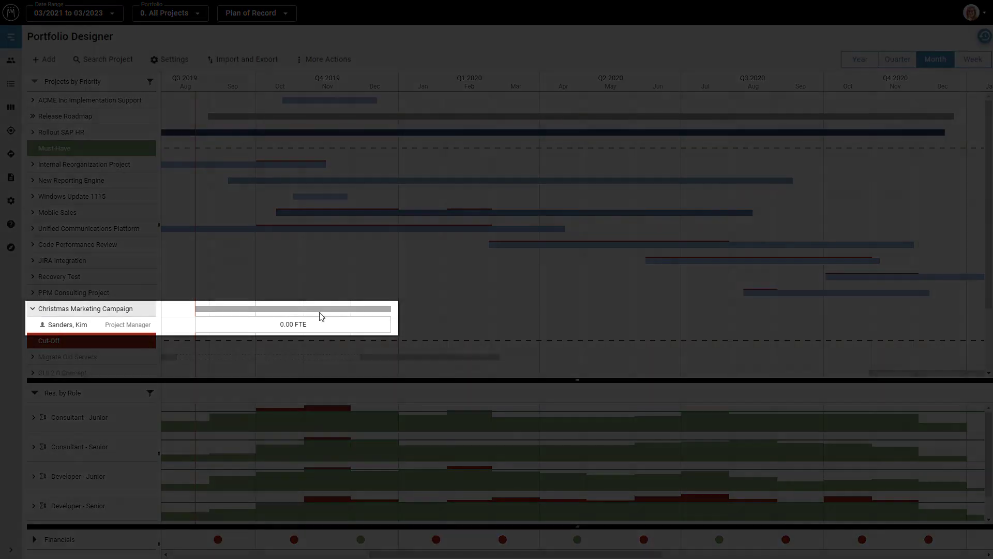
left_click(294, 323)
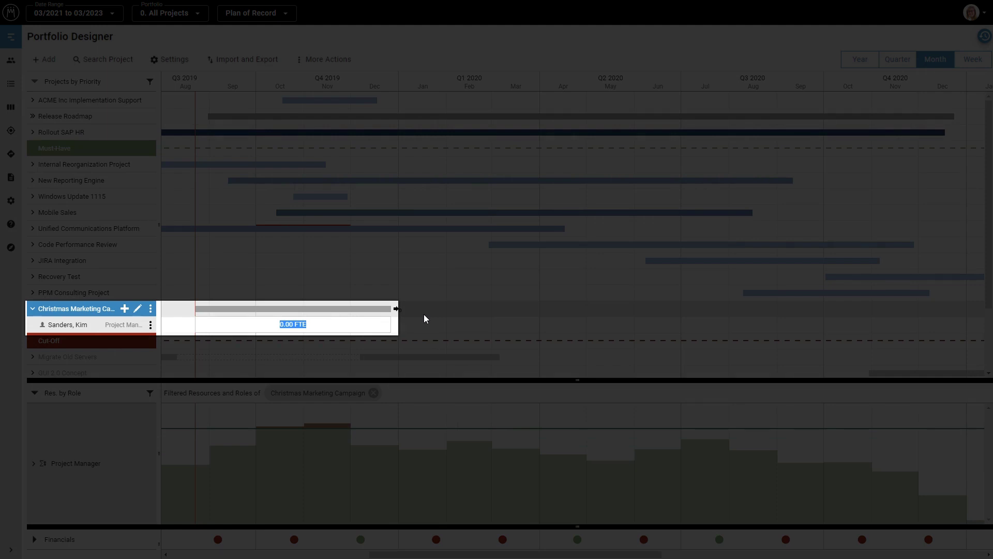
type("1")
key("Return")
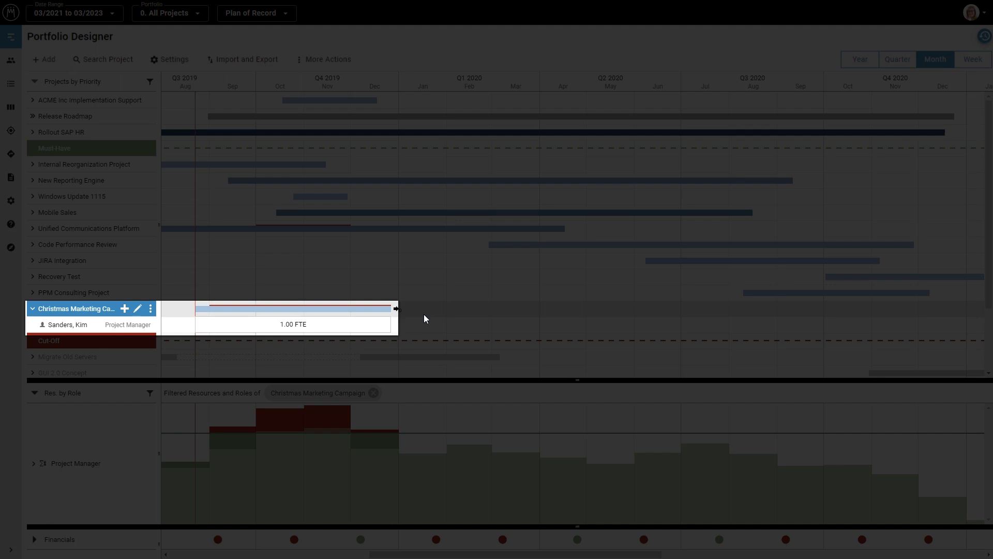
left_click(290, 327)
type("800")
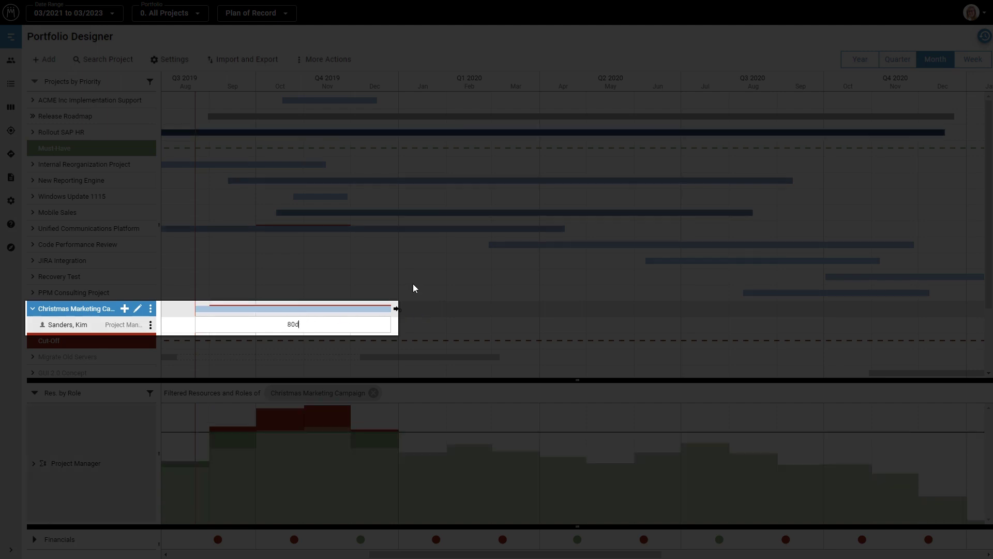